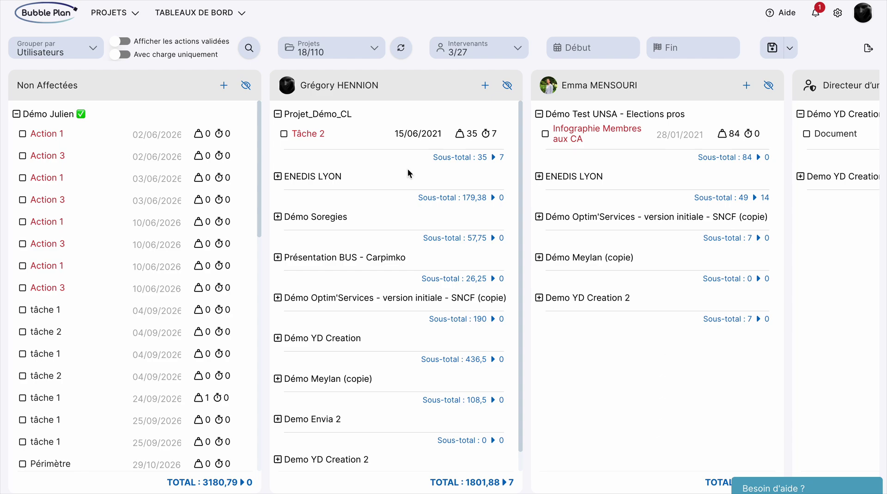
# - Load the saved filter configuration "Tuto" for the action management dashboard
pyautogui.click(792, 46)
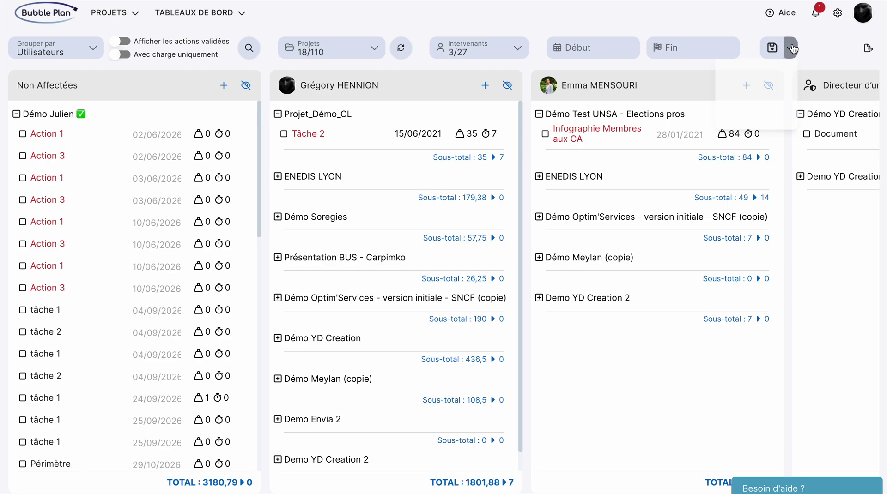
pyautogui.click(698, 119)
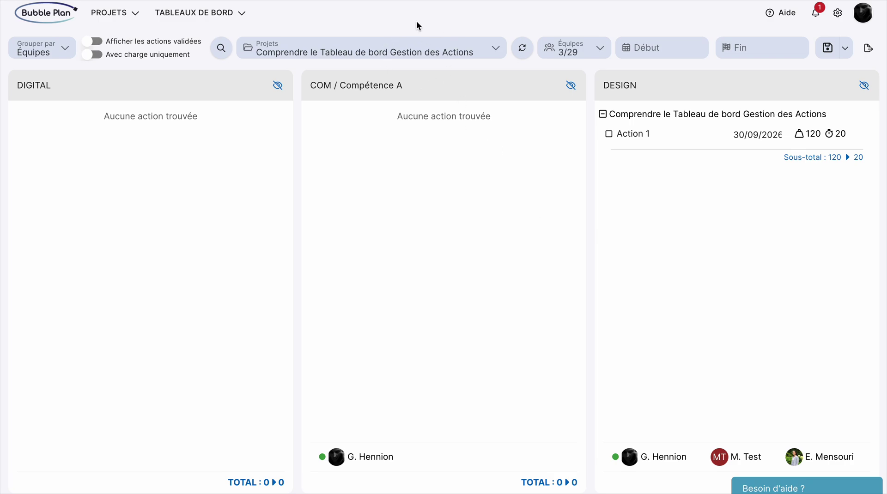
# - Examine the list of available dashboards, the project filter's options including its categories, and the team filter's choices
pyautogui.click(497, 48)
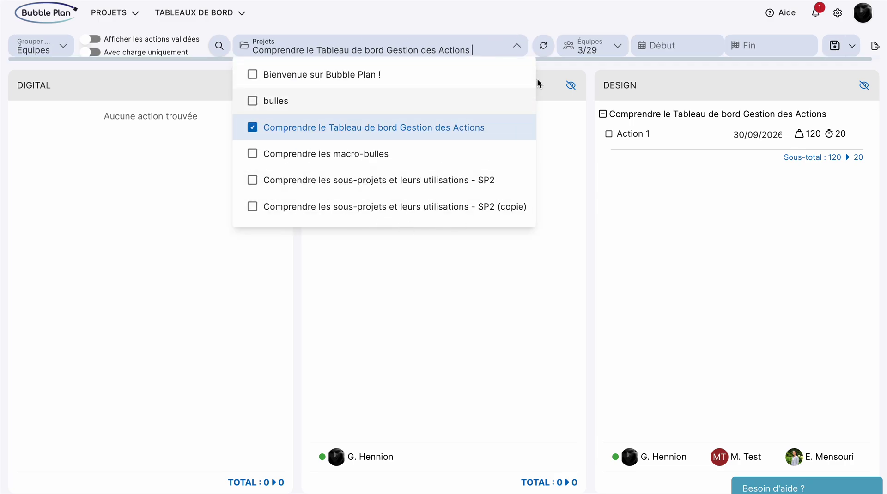
pyautogui.click(518, 47)
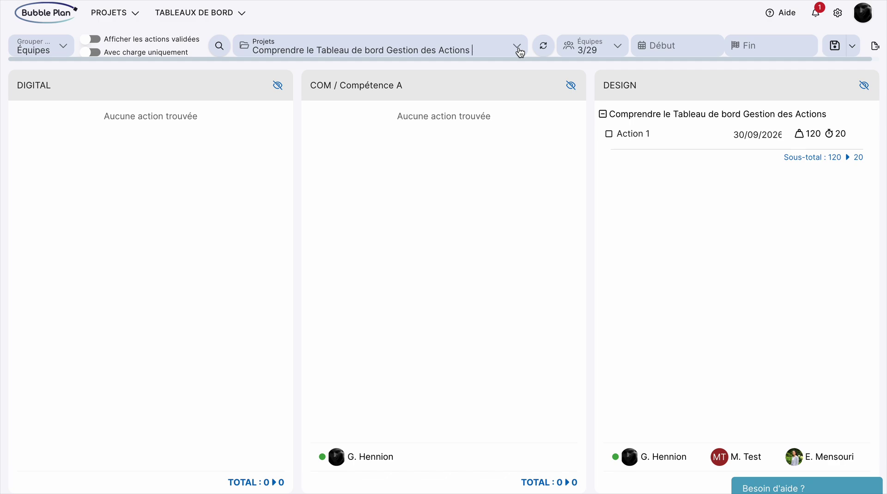
pyautogui.click(242, 14)
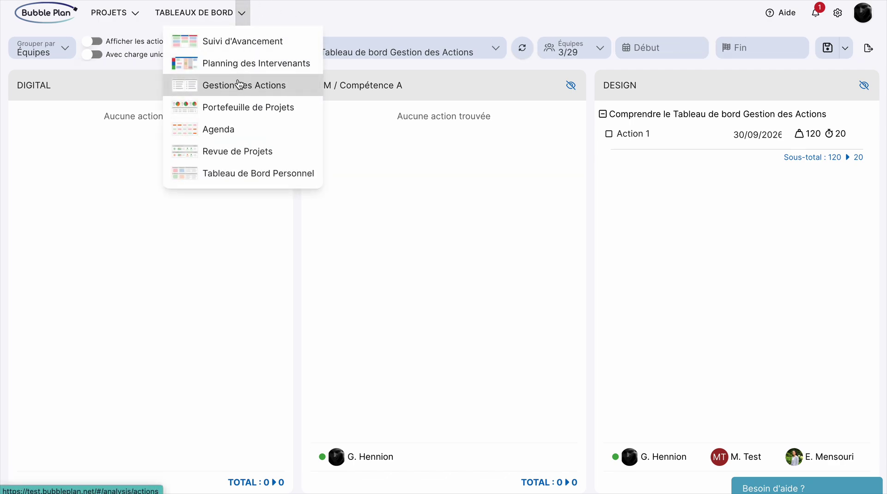
pyautogui.click(396, 186)
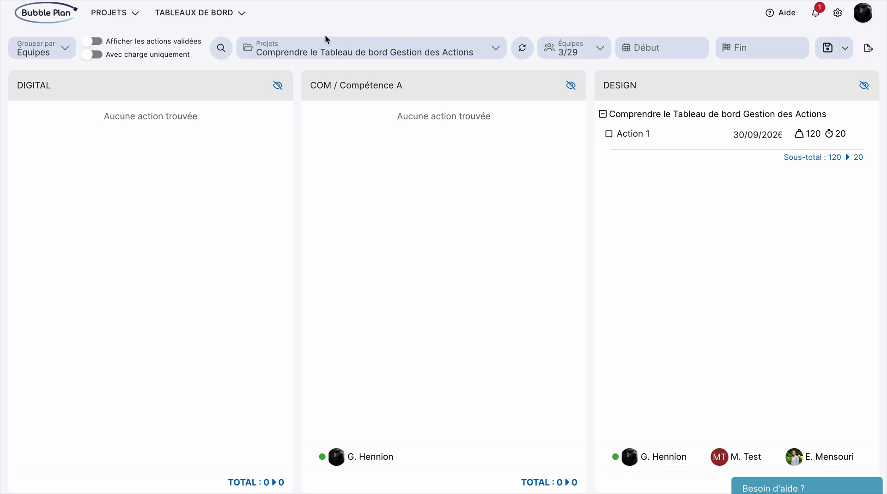
pyautogui.click(495, 48)
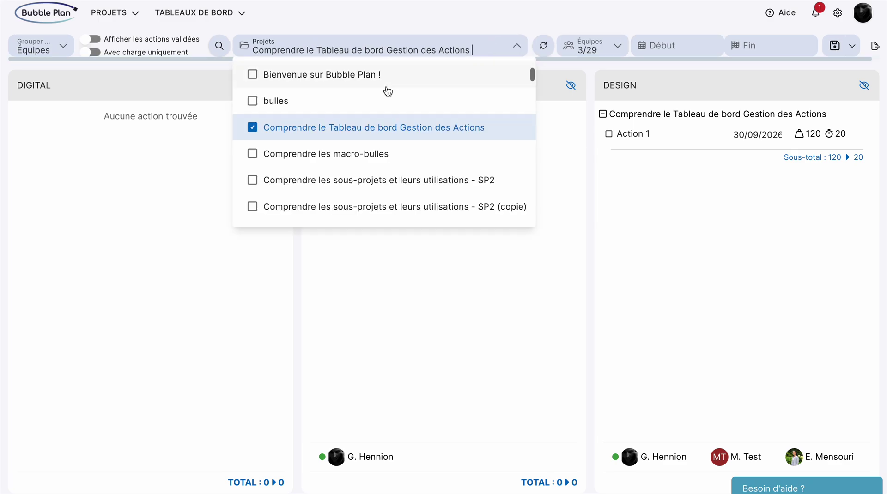
pyautogui.scroll(-1, 504, 104)
pyautogui.scroll(5, 503, 103)
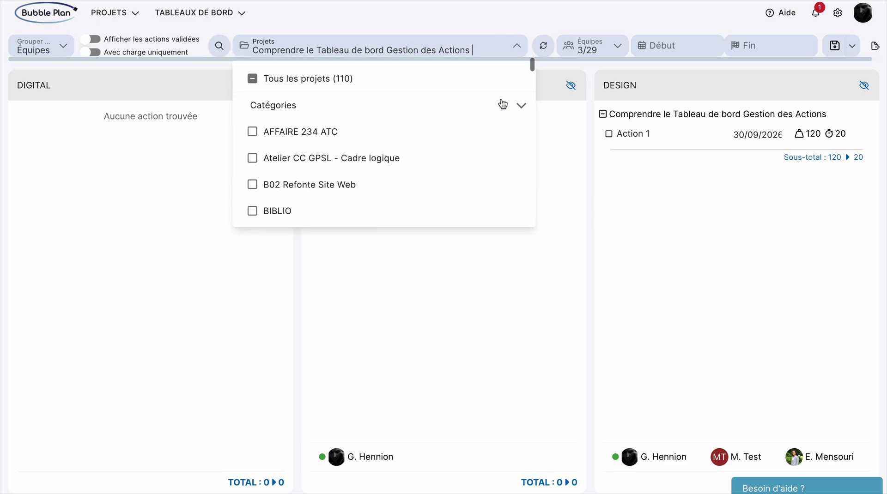
pyautogui.click(347, 101)
pyautogui.click(347, 102)
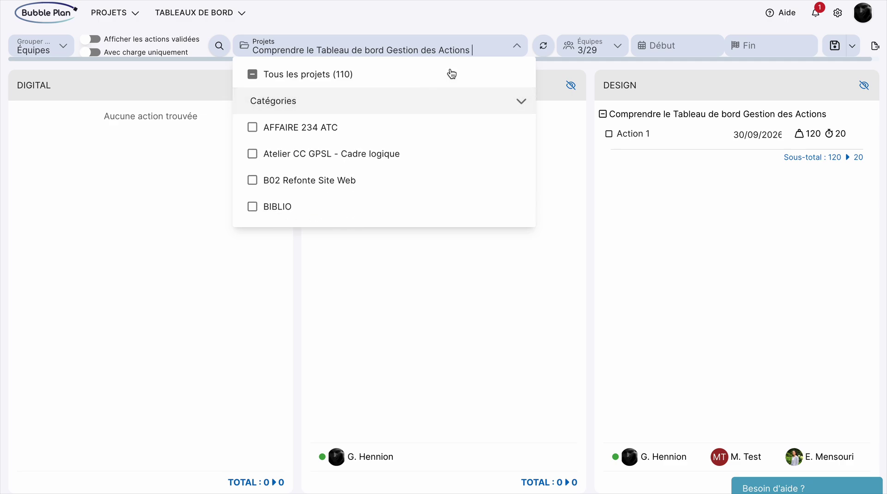
pyautogui.click(564, 20)
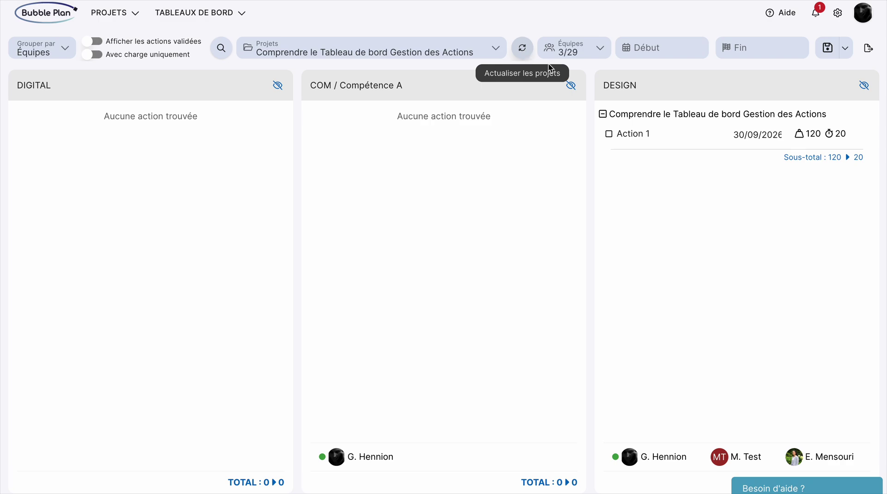
pyautogui.click(601, 49)
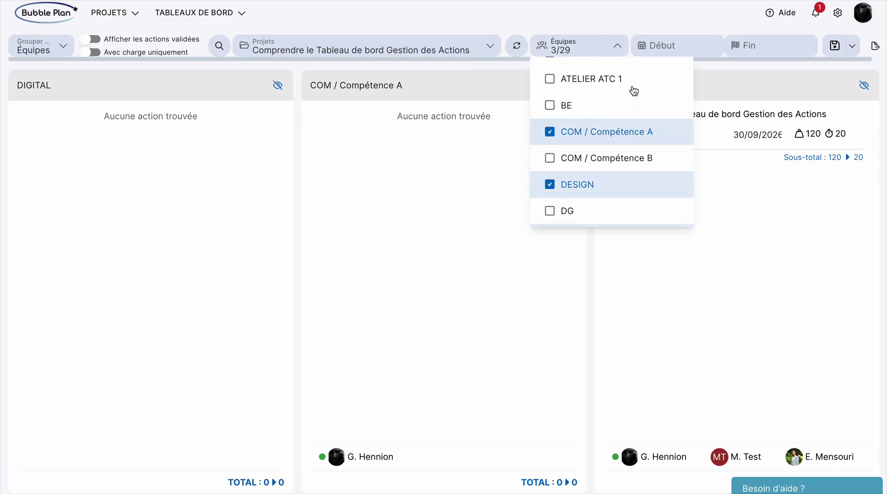
# - Change the grouping of the dashboard's actions from Équipes to Utilisateurs
pyautogui.click(65, 48)
pyautogui.click(65, 48)
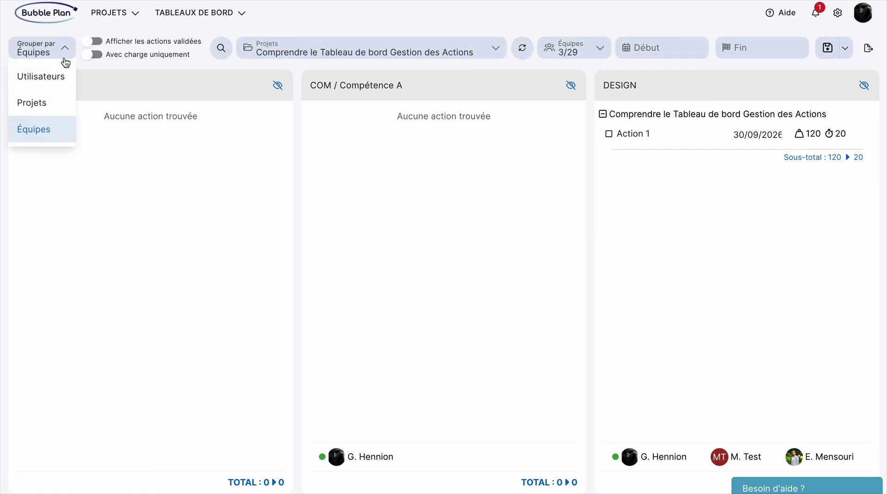
pyautogui.click(52, 75)
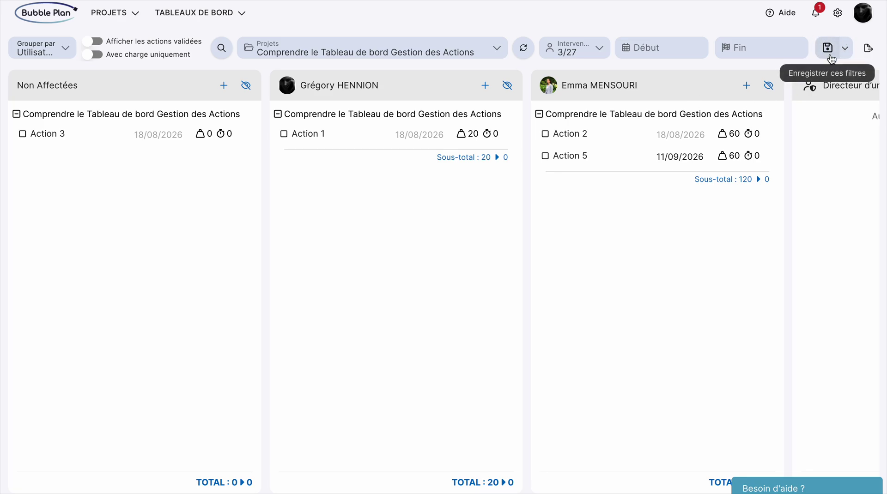
# - Load the saved filter configuration "Par défaut" and switch back to "Tuto"
pyautogui.click(845, 48)
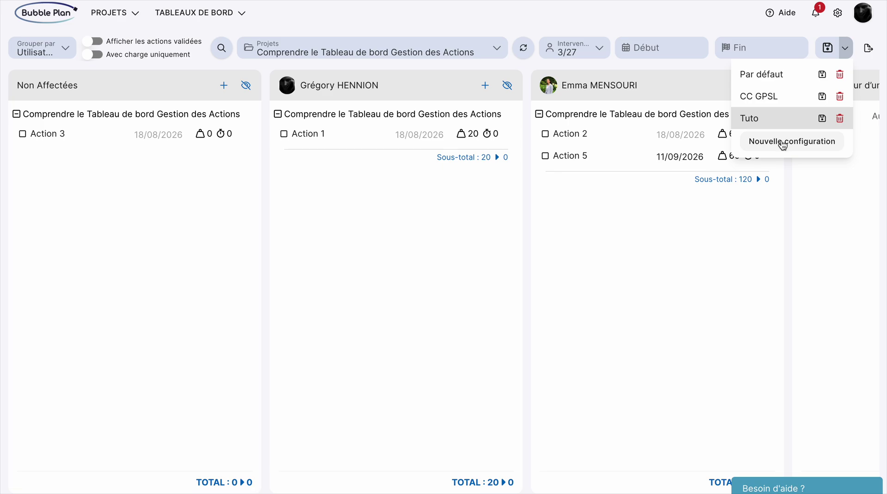
pyautogui.click(782, 77)
pyautogui.click(791, 46)
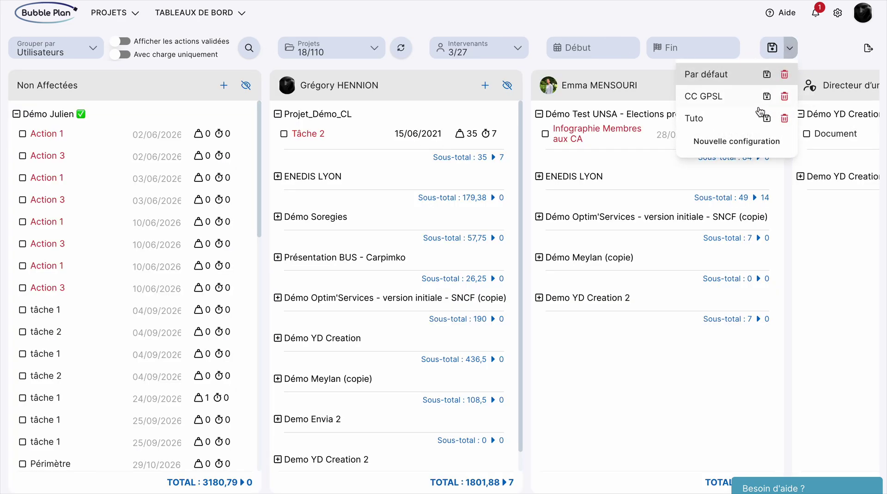
pyautogui.click(737, 119)
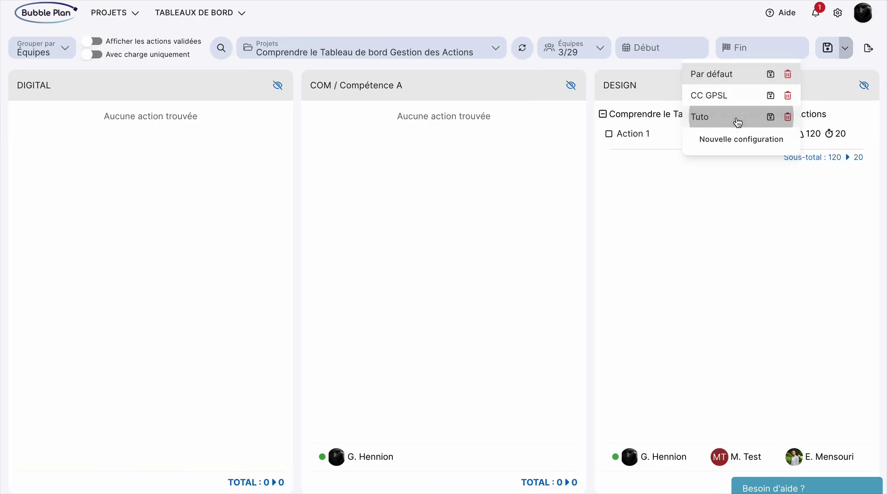
# - Group the actions of the reloaded configuration by Utilisateurs
pyautogui.click(70, 60)
pyautogui.click(51, 76)
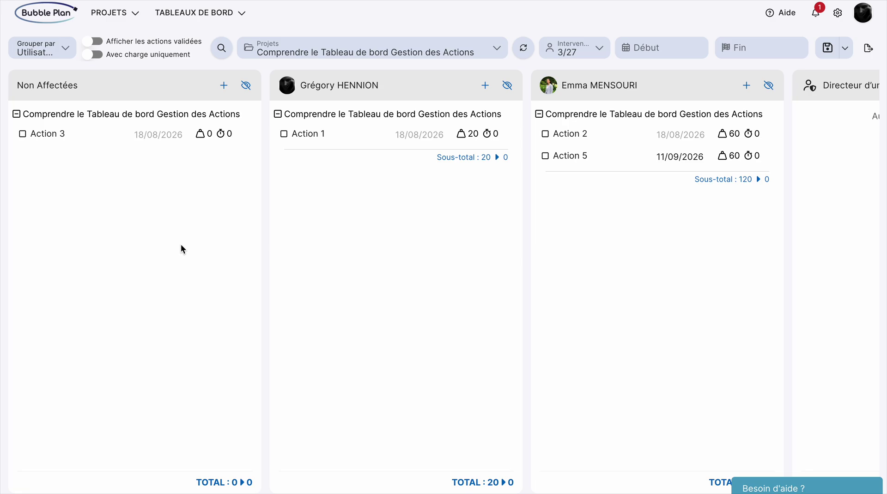
pyautogui.click(44, 47)
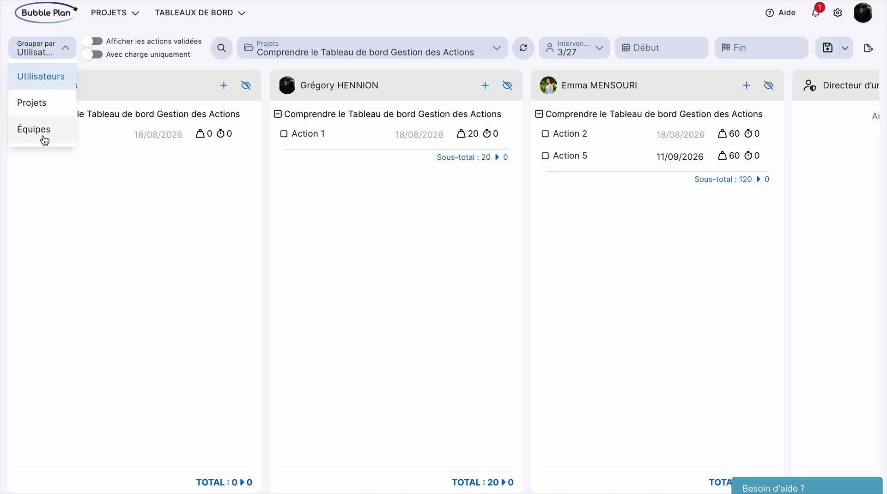
pyautogui.click(50, 82)
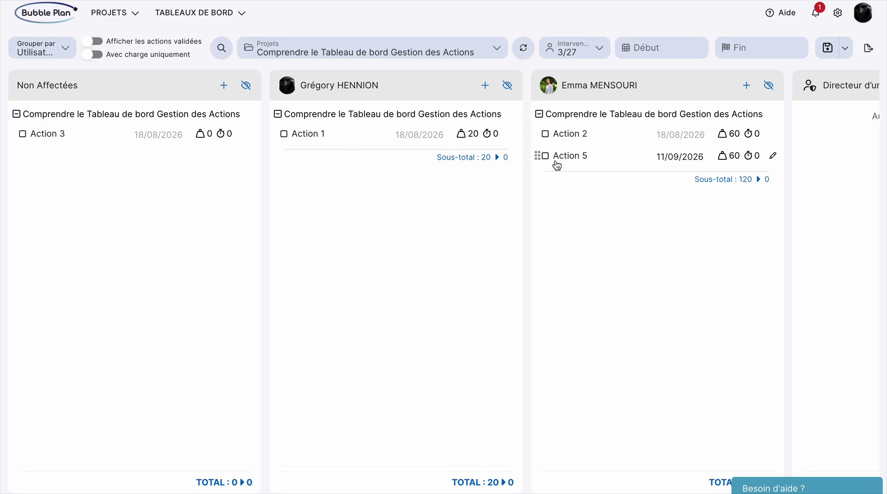
# - Look across the user columns, and collapse and re-expand the project group in the first assigned user's column
pyautogui.hscroll(4, 554, 125)
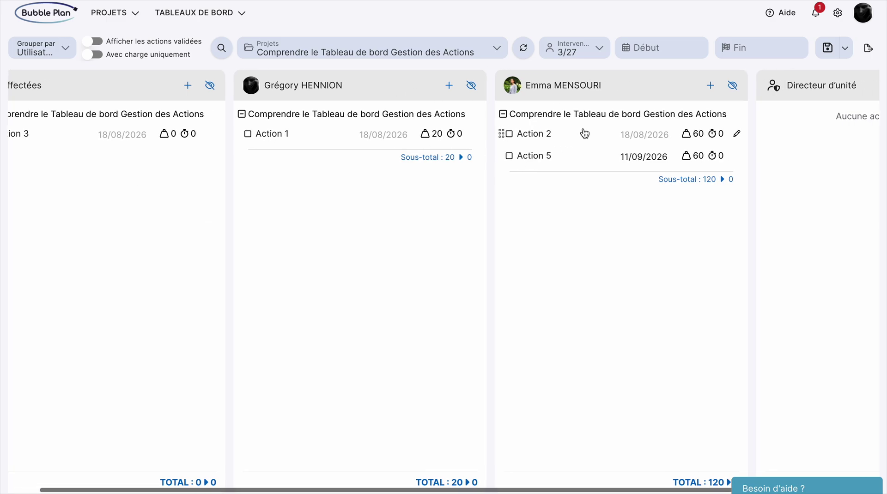
pyautogui.hscroll(-4, 585, 134)
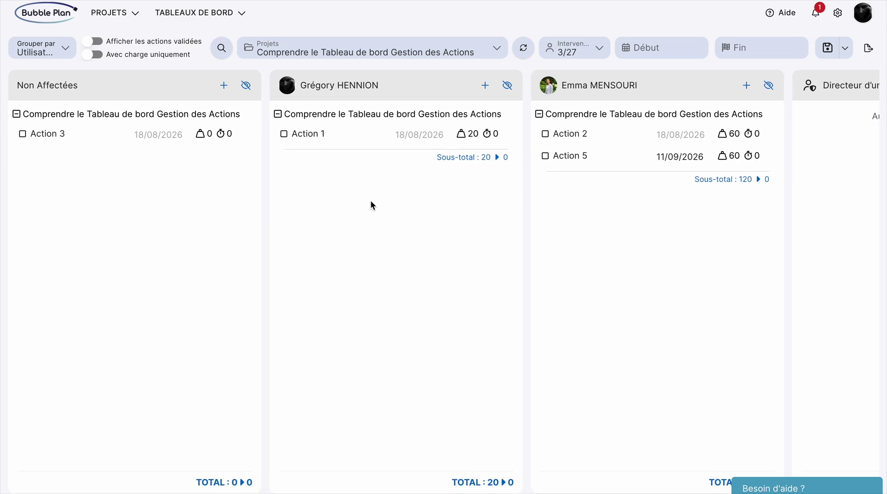
pyautogui.click(278, 114)
pyautogui.click(278, 114)
# - View the full details of Action 1 and open its estimated and consumed hours for inline editing, leaving the values as they are
pyautogui.click(511, 133)
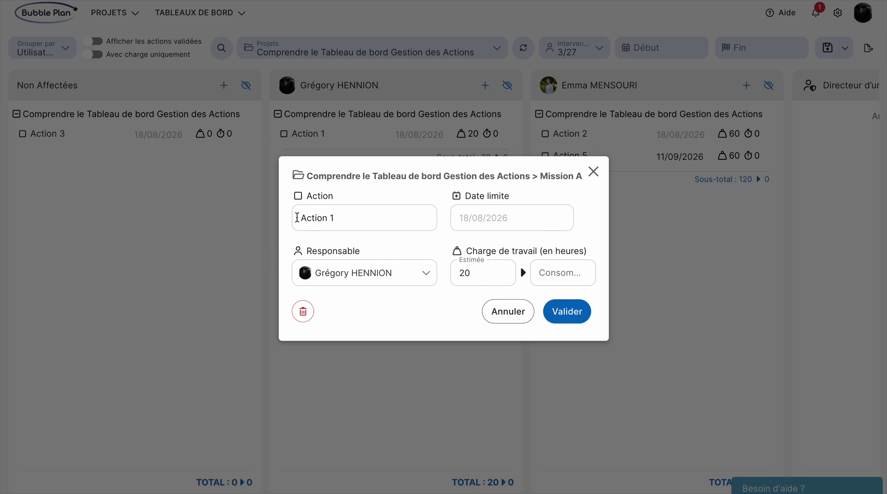
pyautogui.click(594, 172)
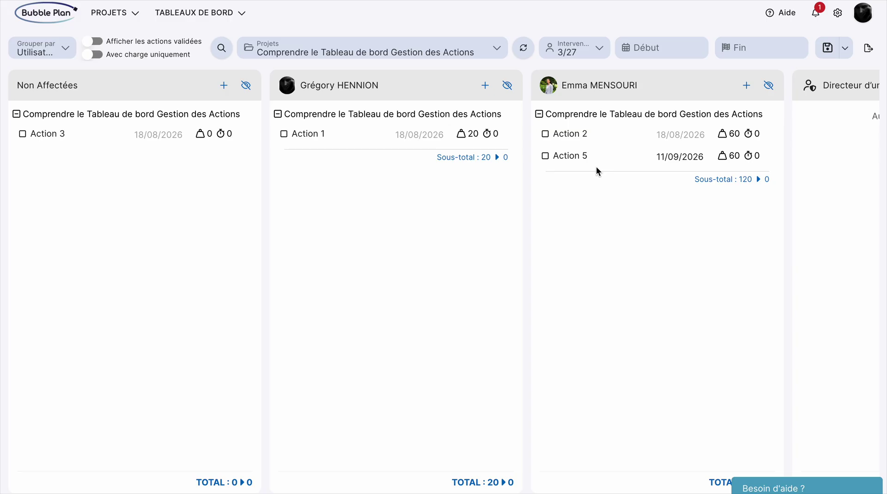
pyautogui.click(468, 135)
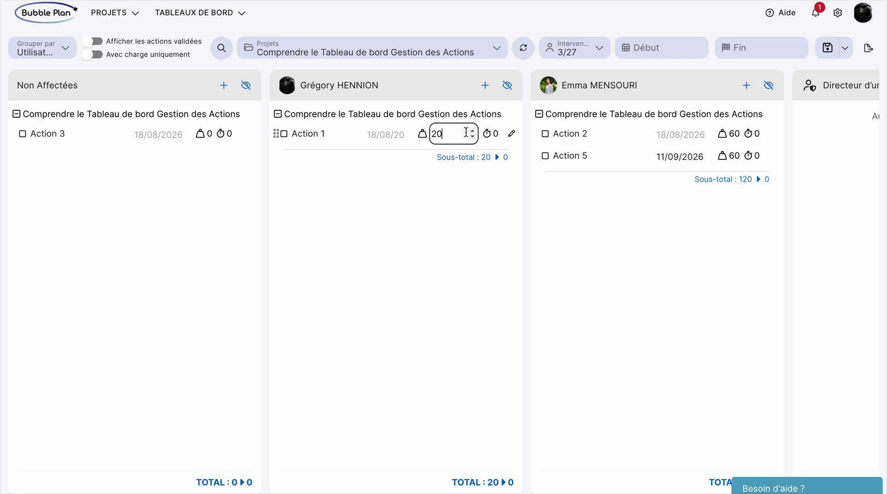
pyautogui.click(497, 137)
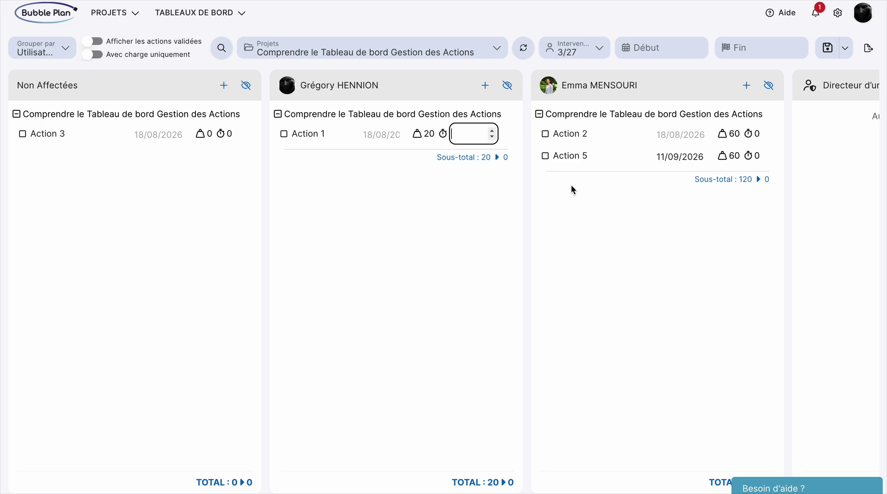
pyautogui.click(483, 188)
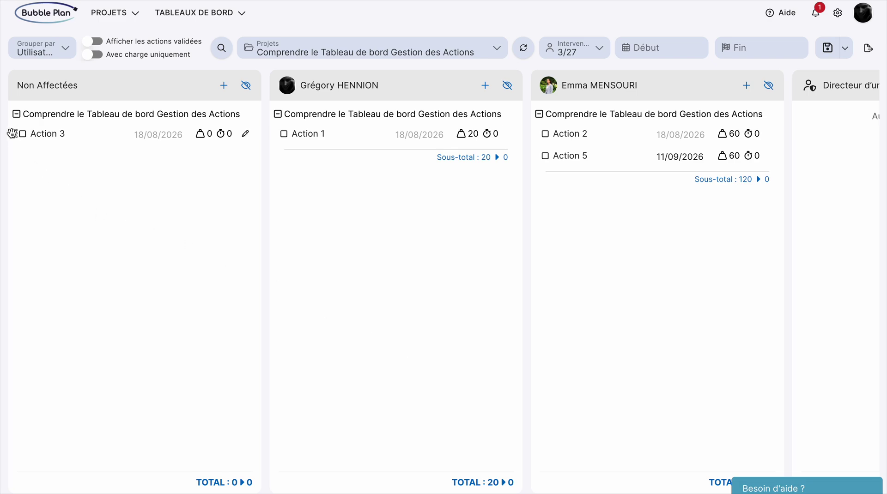
# - Assign Action 3 from Non Affectées to the user responsible for Action 1 by moving it into that user's column
pyautogui.moveTo(214, 135)
pyautogui.moveTo(14, 134); pyautogui.dragTo(353, 118)
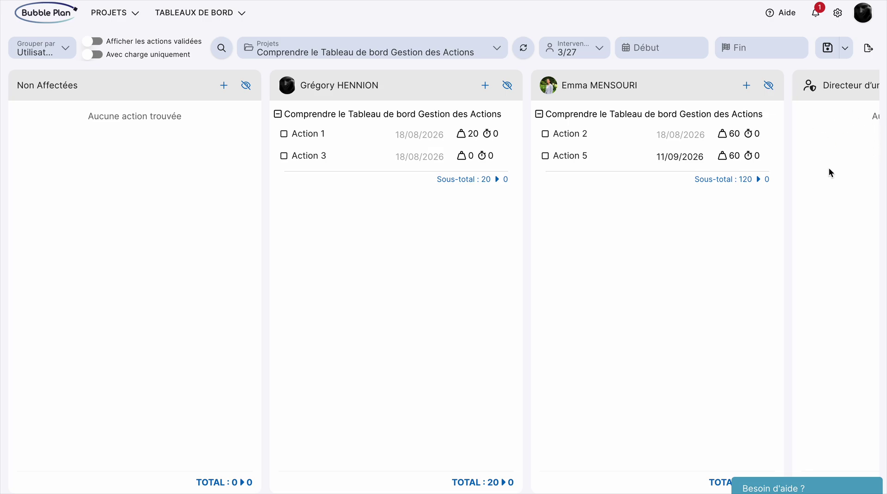
# - Hide the column of the user responsible for Actions 1 and 3, and restore it by finding that user in the Intervenants filter
pyautogui.click(508, 85)
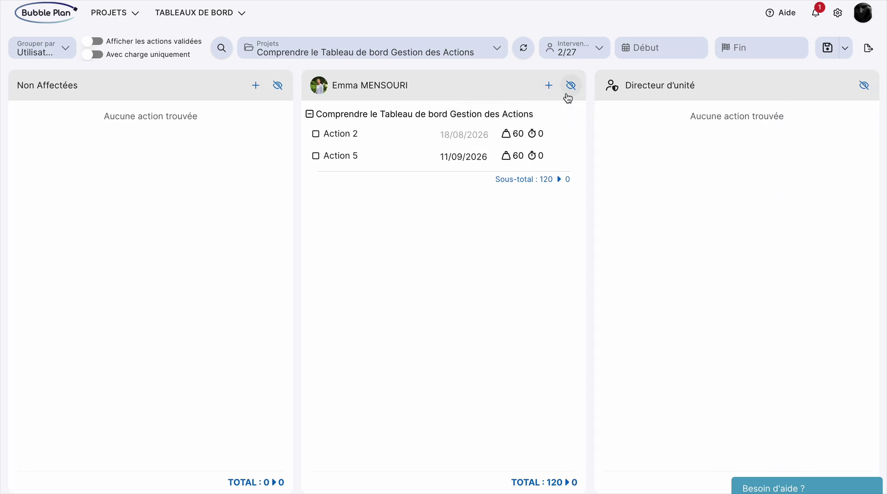
pyautogui.click(600, 49)
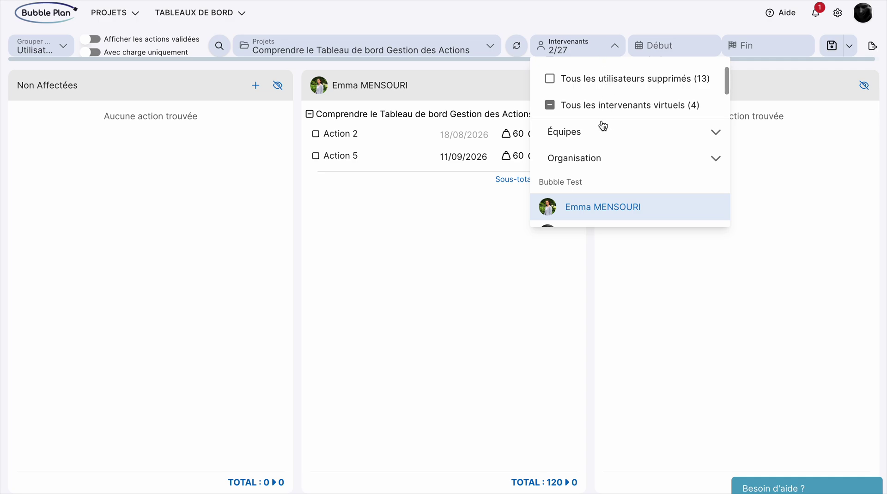
pyautogui.write('Gr')
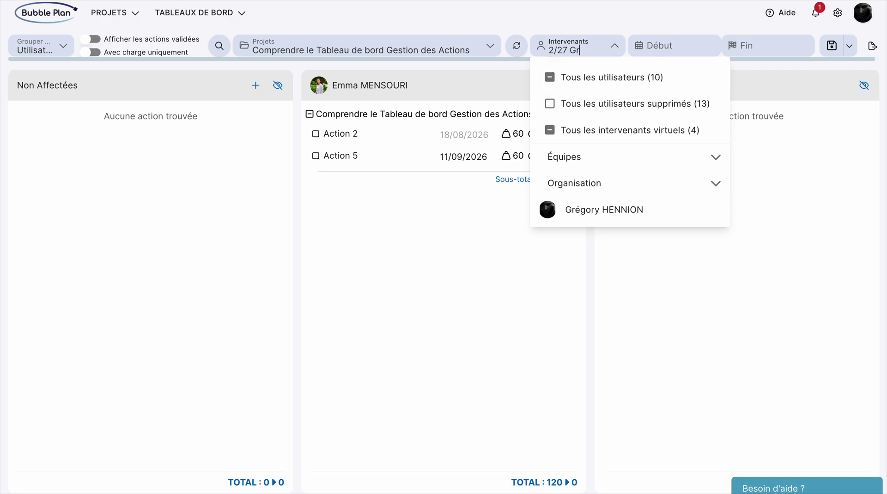
pyautogui.click(609, 208)
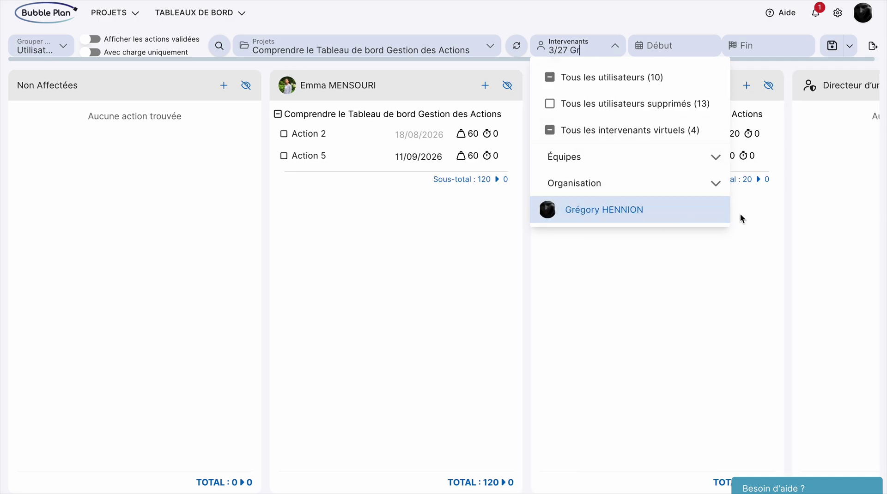
pyautogui.click(475, 274)
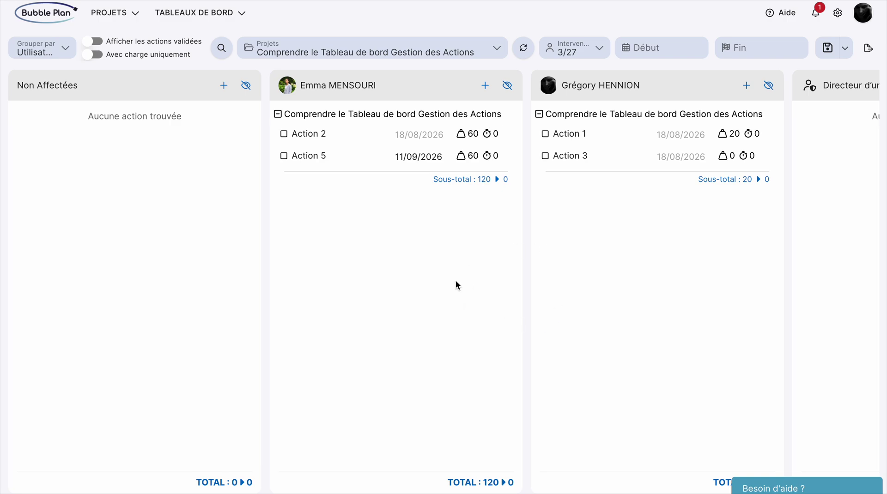
# - Add an out-of-project action titled Test TUTO with deadline 22/06/2026 for the user responsible for Actions 1 and 3
pyautogui.click(746, 85)
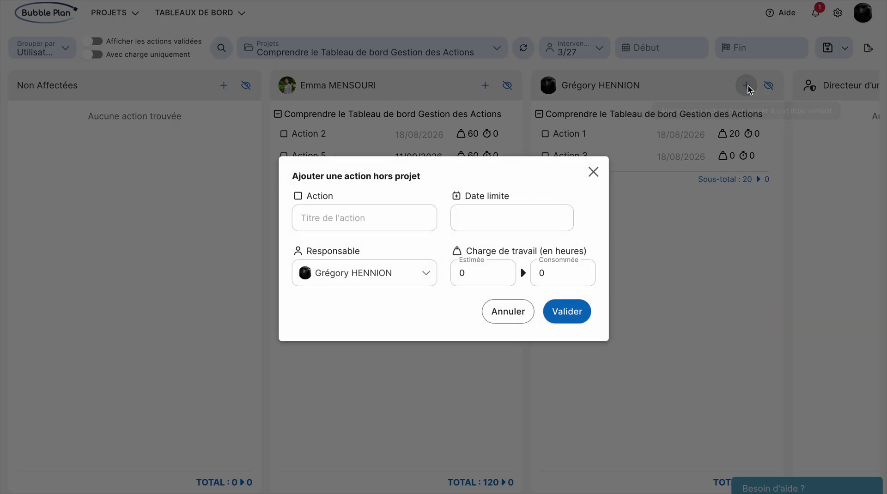
pyautogui.click(397, 221)
pyautogui.write('Te')
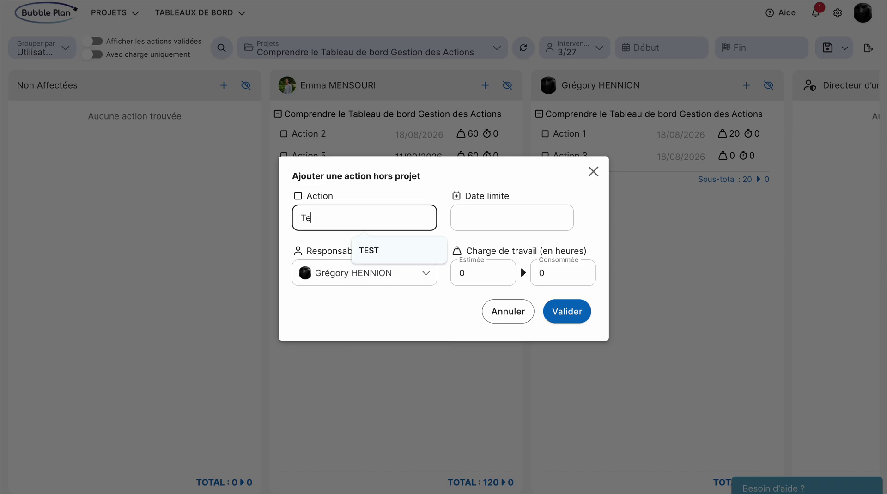
pyautogui.write('st TUTO')
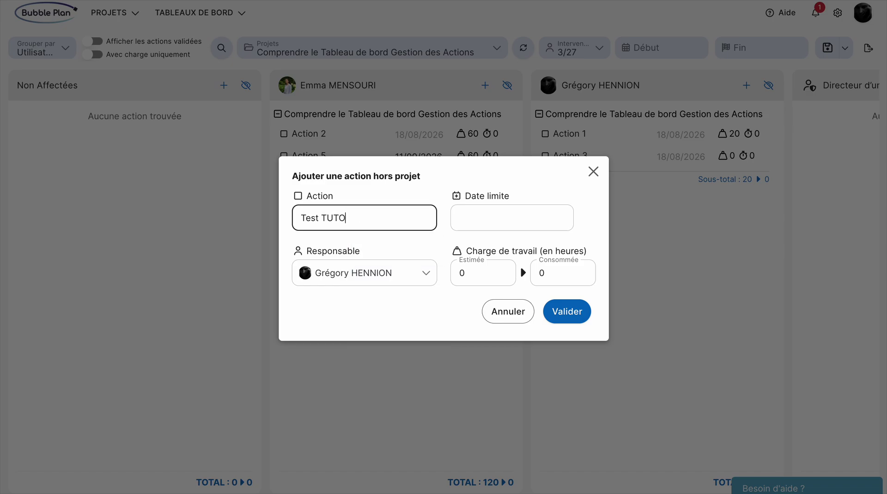
pyautogui.click(521, 225)
pyautogui.click(469, 363)
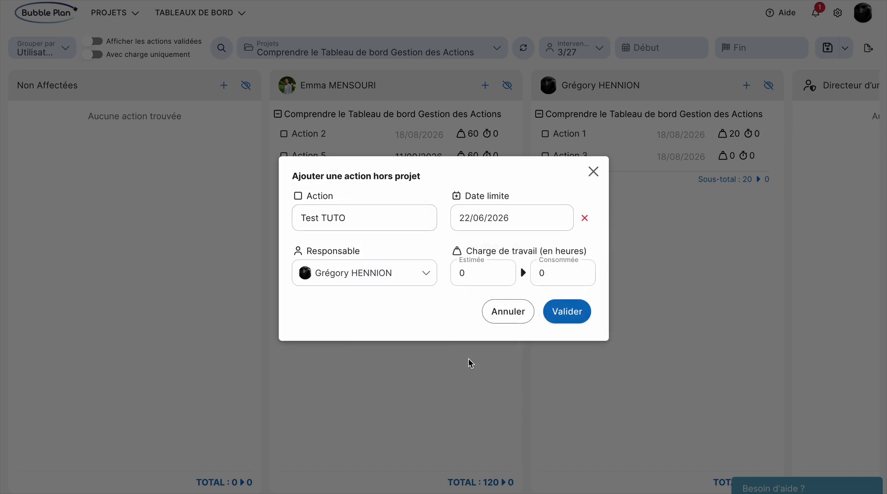
pyautogui.click(564, 311)
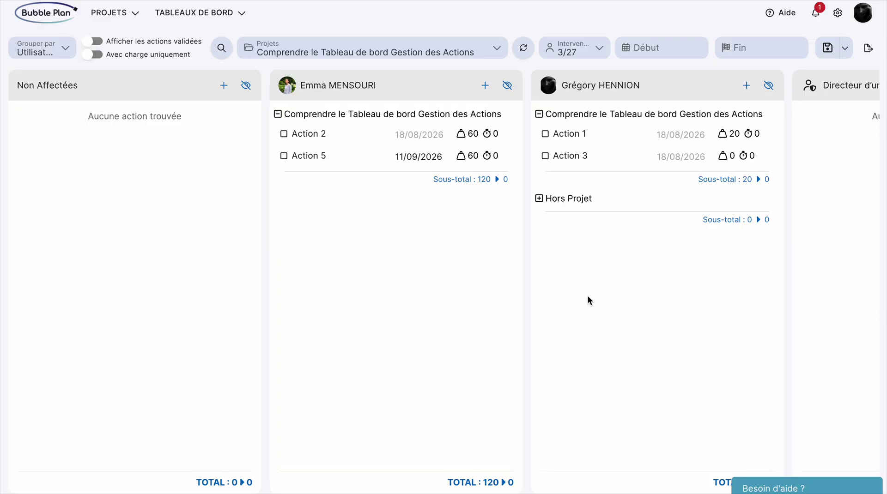
# - Expand the Hors Projet group in that user's column and mark the Test TUTO action as validated
pyautogui.click(539, 199)
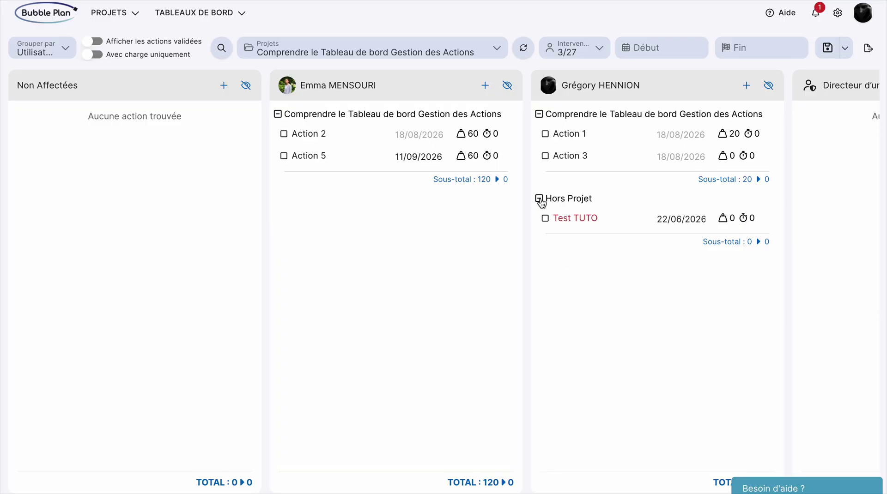
pyautogui.click(539, 199)
pyautogui.click(540, 199)
pyautogui.click(546, 219)
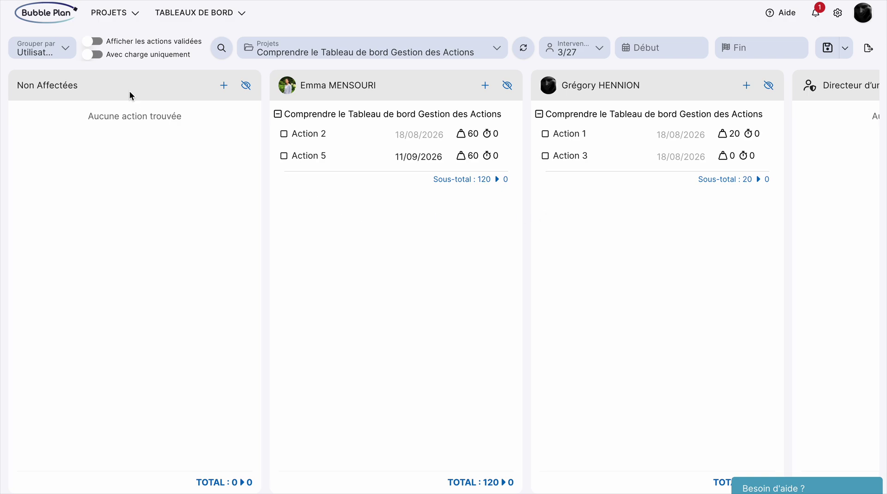
# - Group the dashboard by Projets, and expand and collapse the two users' action groups in the project column
pyautogui.click(63, 50)
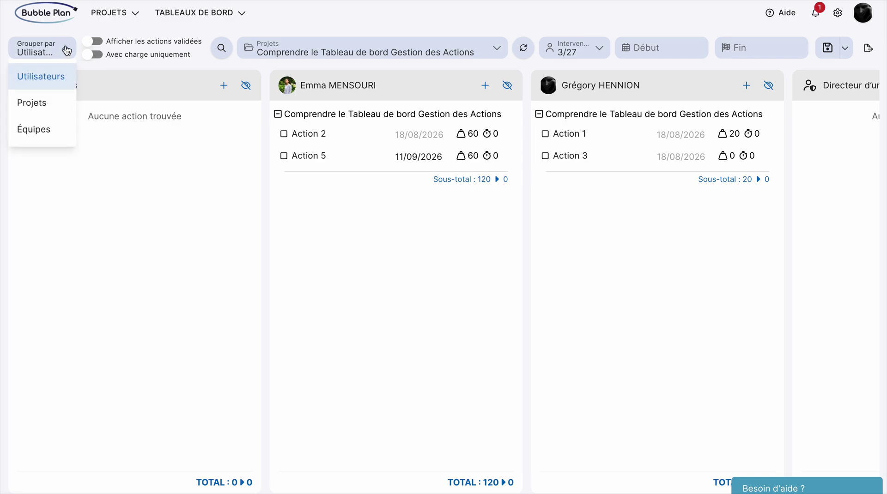
pyautogui.click(38, 97)
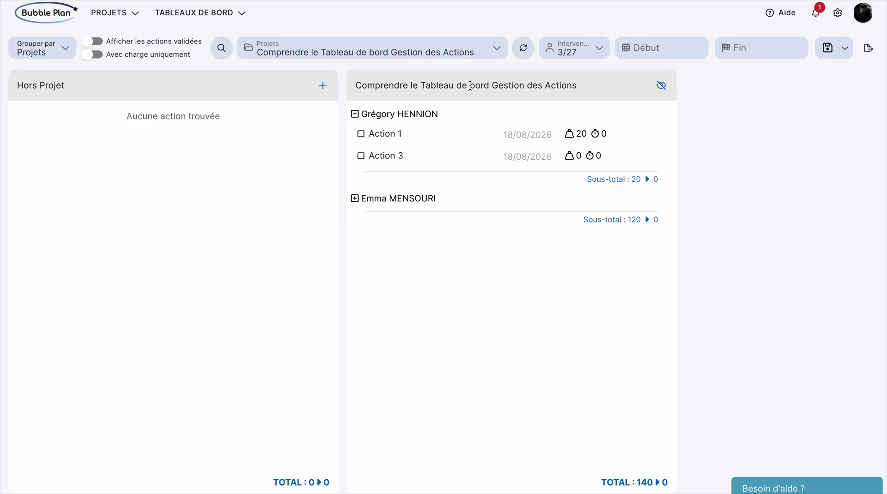
pyautogui.click(355, 114)
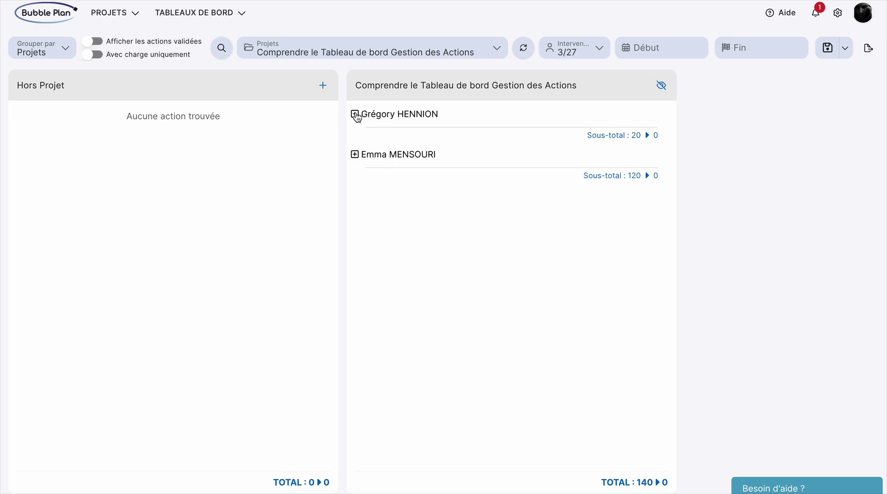
pyautogui.click(355, 114)
pyautogui.click(355, 198)
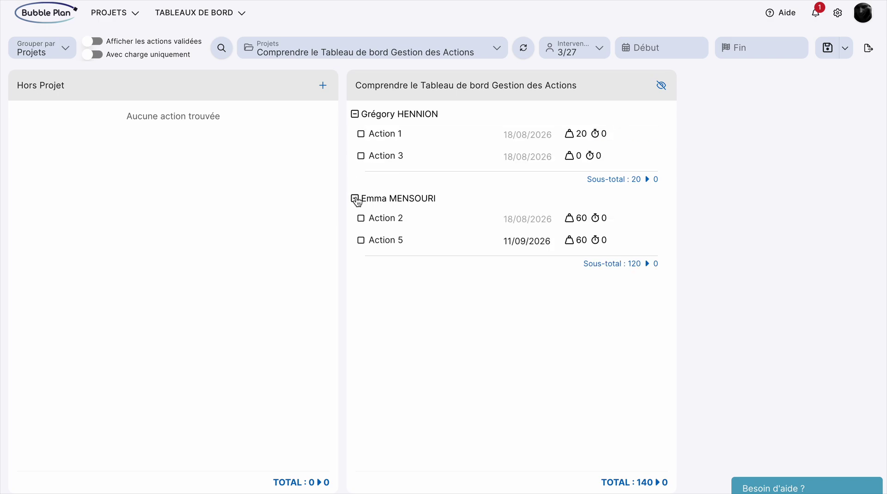
pyautogui.click(355, 199)
pyautogui.click(355, 115)
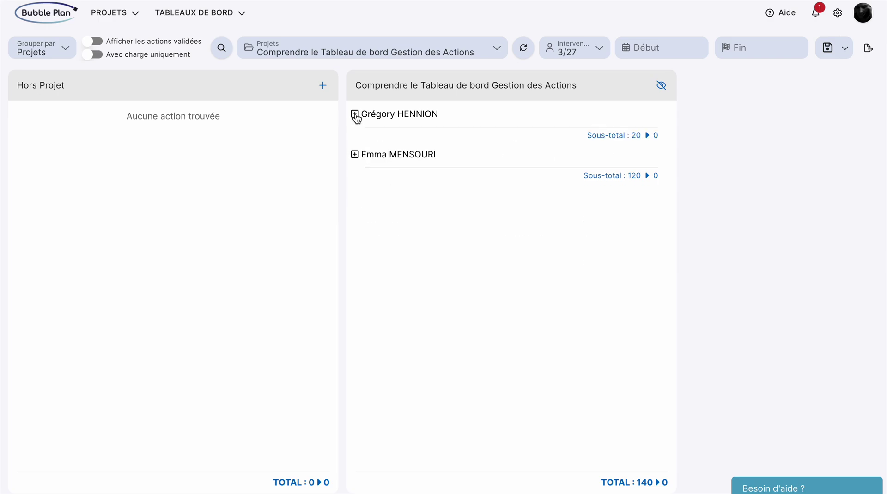
# - Group the dashboard by Équipes, and reassign Action 1 from DESIGN to COM / Compétence A and back to DESIGN
pyautogui.click(63, 52)
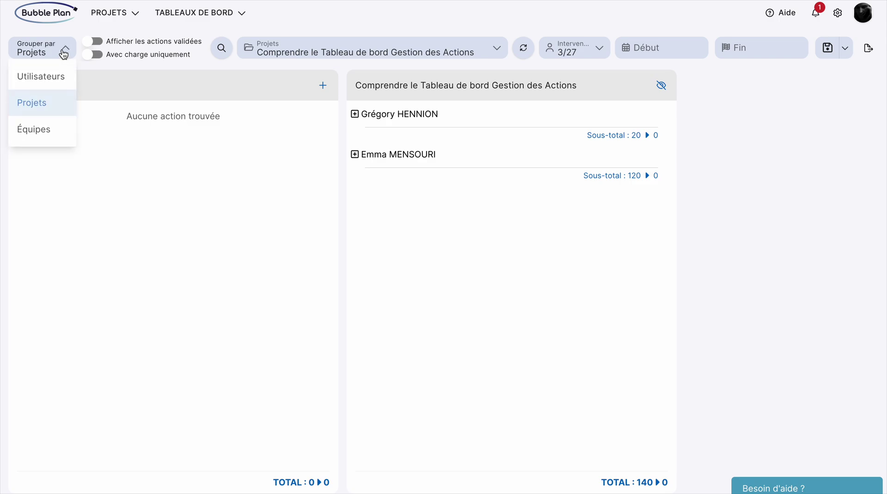
pyautogui.click(38, 131)
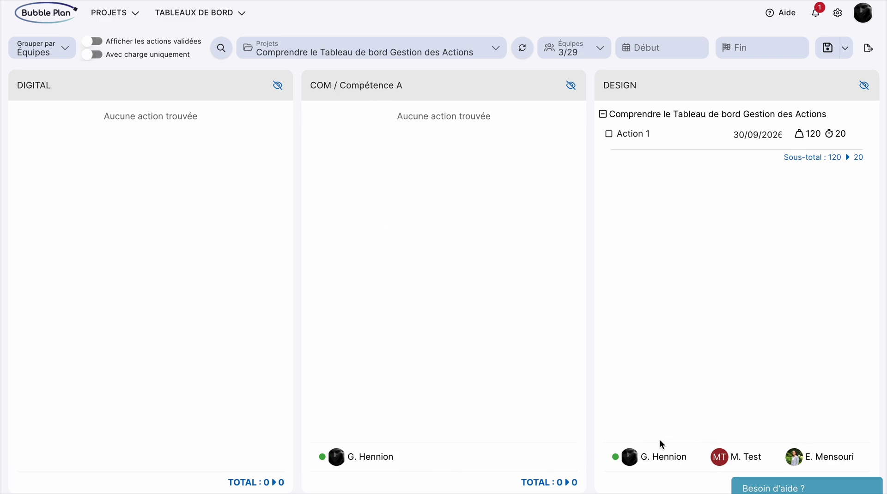
pyautogui.moveTo(615, 459)
pyautogui.moveTo(600, 134); pyautogui.dragTo(822, 408)
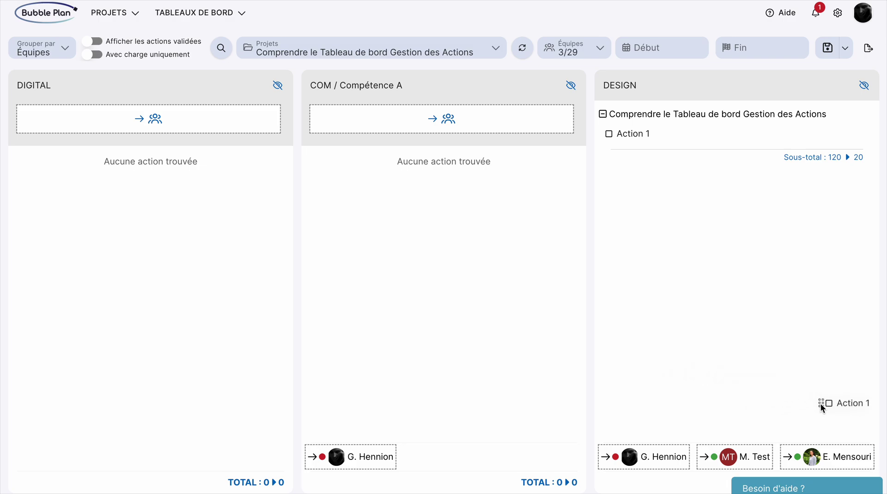
pyautogui.moveTo(821, 404); pyautogui.dragTo(794, 400)
pyautogui.moveTo(795, 400); pyautogui.dragTo(446, 118)
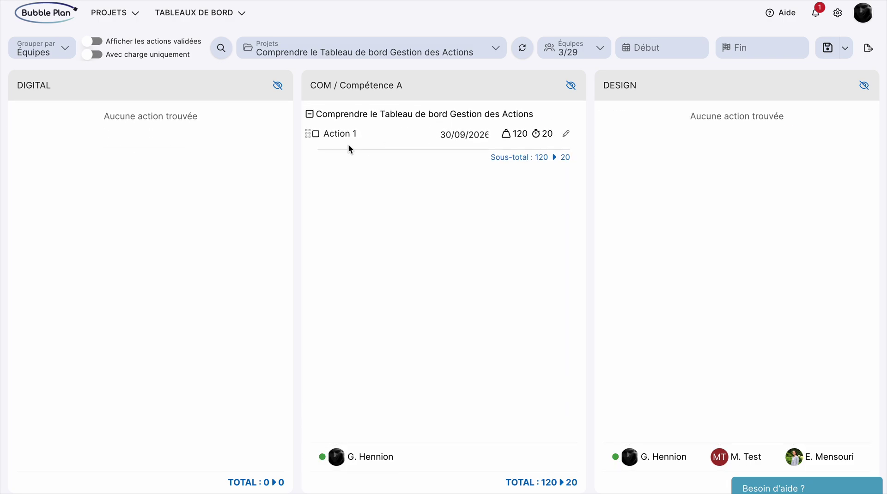
pyautogui.moveTo(308, 133); pyautogui.dragTo(711, 127)
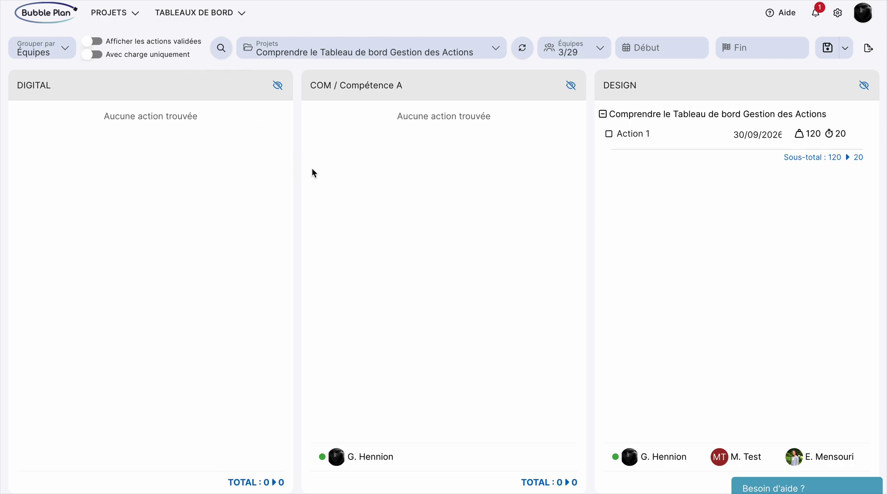
# - Group the dashboard by Utilisateurs, and switch the Avec charge uniquement filter on and off again
pyautogui.click(65, 54)
pyautogui.click(61, 80)
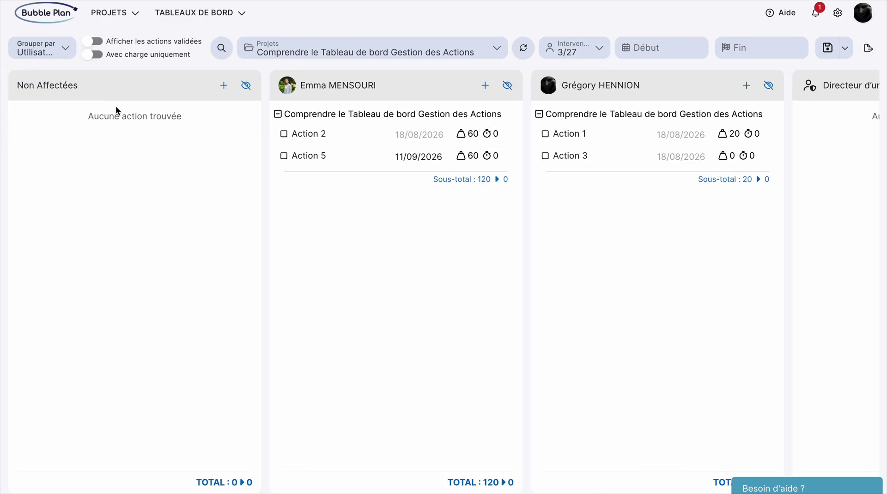
pyautogui.click(94, 55)
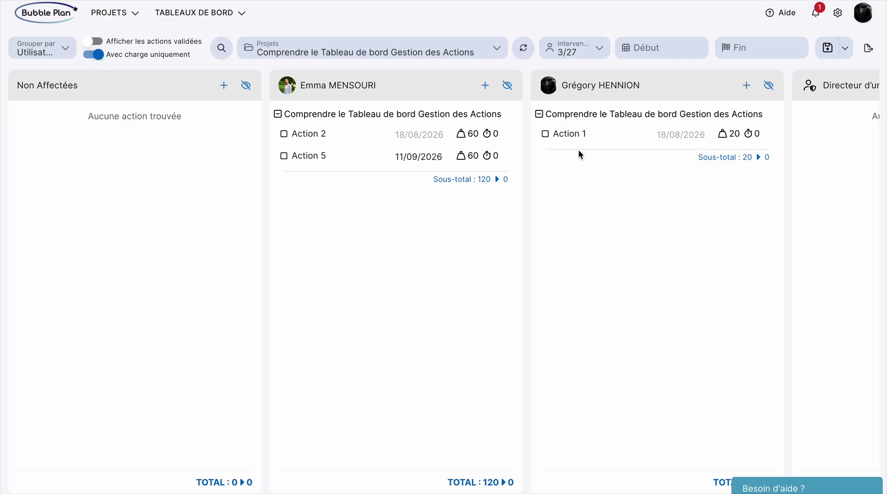
pyautogui.click(93, 55)
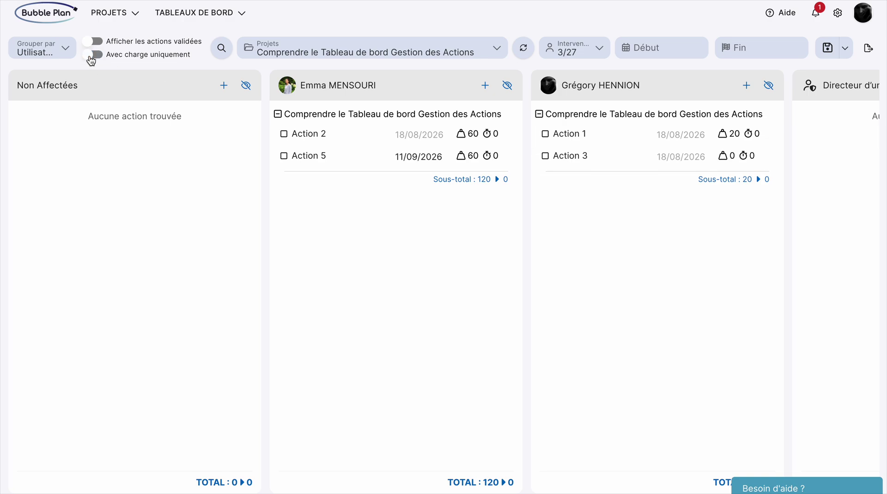
# - Show the validated actions, and expand and collapse the Hors Projet group in both assigned users' columns
pyautogui.click(140, 44)
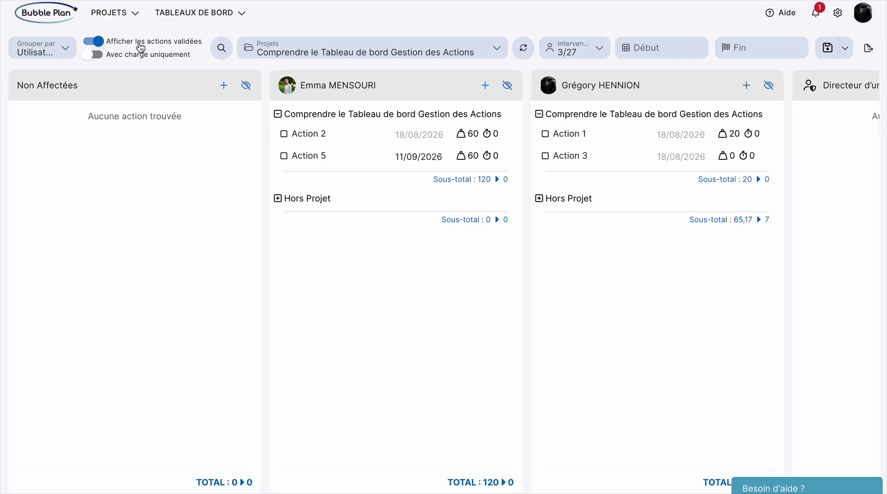
pyautogui.click(279, 202)
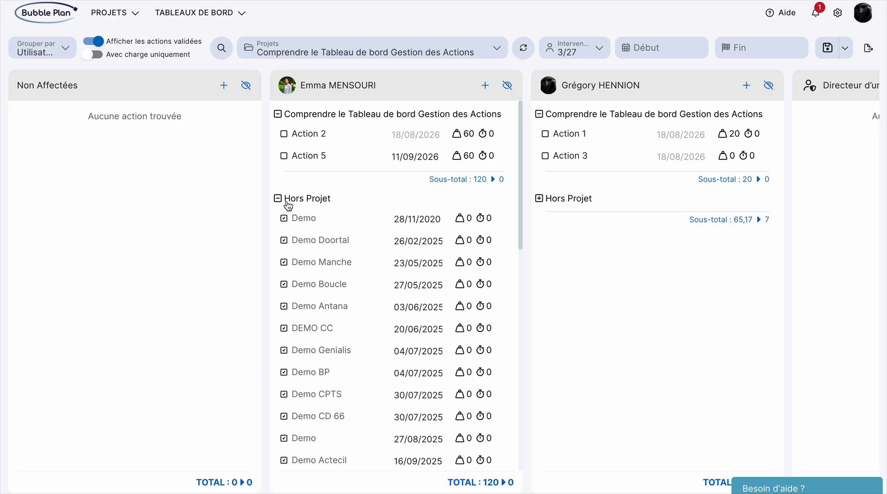
pyautogui.click(278, 199)
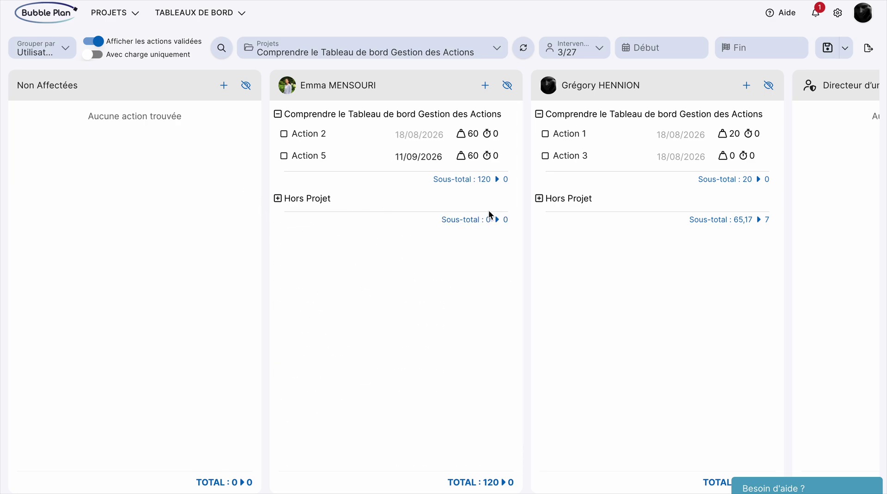
pyautogui.click(540, 199)
pyautogui.click(540, 199)
# - Mark Action 1 and Action 2 as validated, leaving Action 3 unvalidated
pyautogui.click(546, 156)
pyautogui.click(546, 158)
pyautogui.click(547, 135)
pyautogui.click(294, 134)
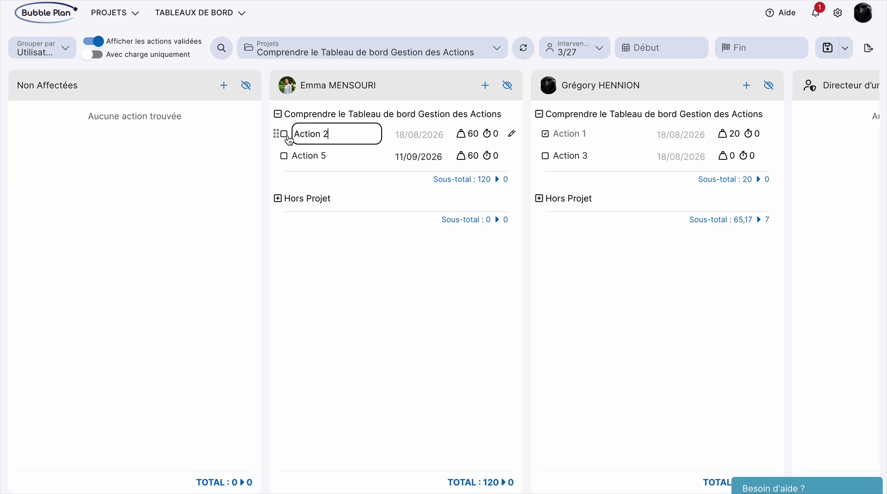
pyautogui.click(284, 134)
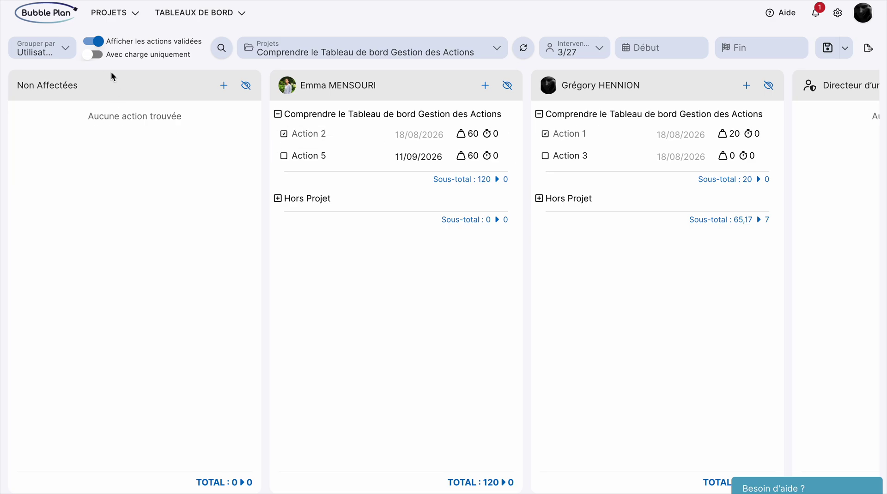
# - Switch the Avec charge uniquement filter on and off, and hide the validated actions
pyautogui.click(94, 55)
pyautogui.click(95, 55)
pyautogui.click(93, 41)
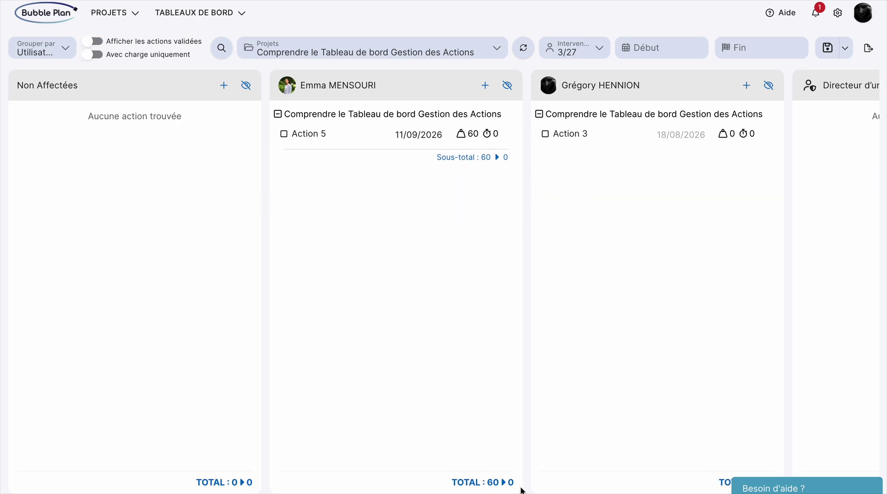
# - Compare the workload hours in the user columns with validated actions shown and hidden, leaving them hidden
pyautogui.click(158, 43)
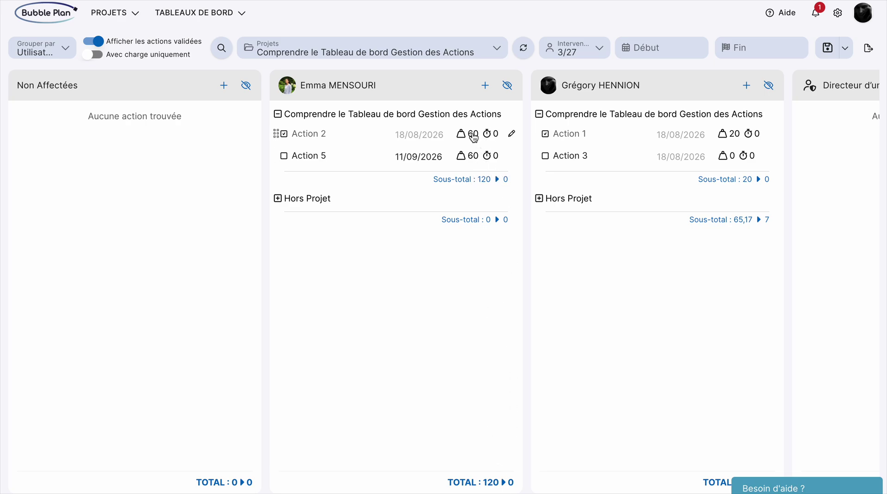
pyautogui.moveTo(473, 138)
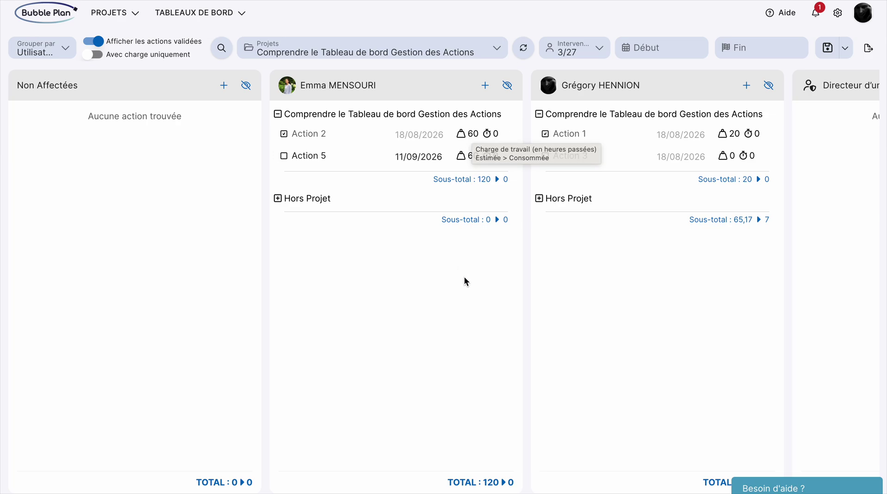
pyautogui.click(159, 44)
pyautogui.click(161, 44)
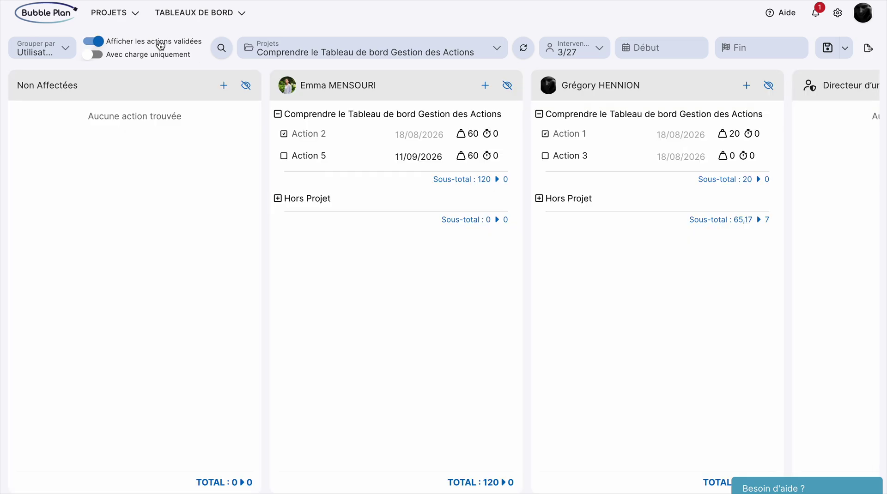
pyautogui.click(160, 45)
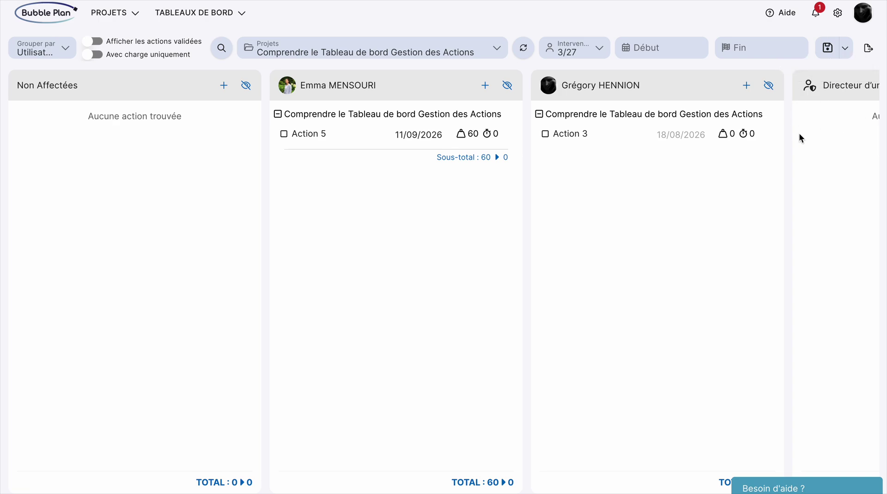
# - Look over the list of saved dashboard configurations and close it without switching configuration
pyautogui.click(845, 49)
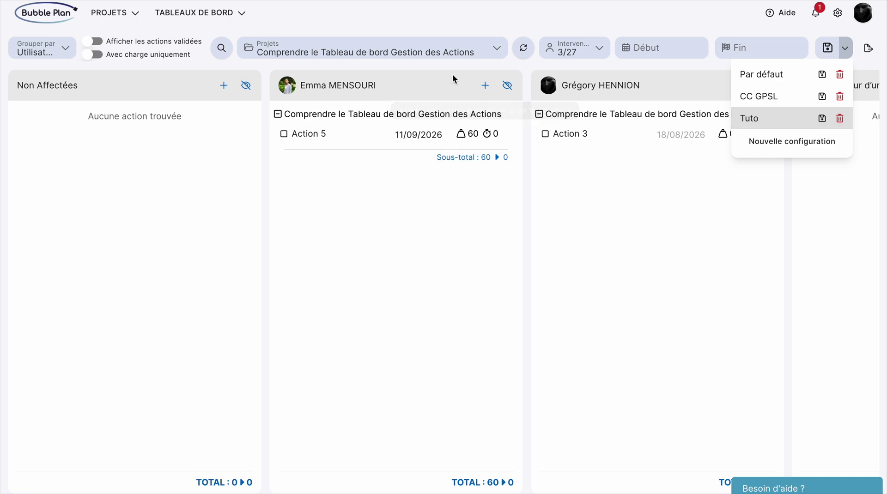
pyautogui.click(676, 207)
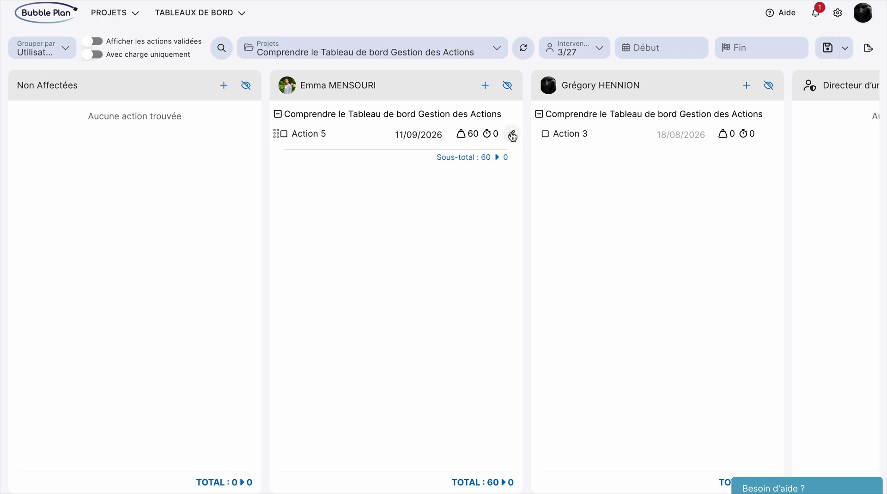
# - View the details of Action 5, open its parent Mission B, review that mission's full information, and close it
pyautogui.click(512, 135)
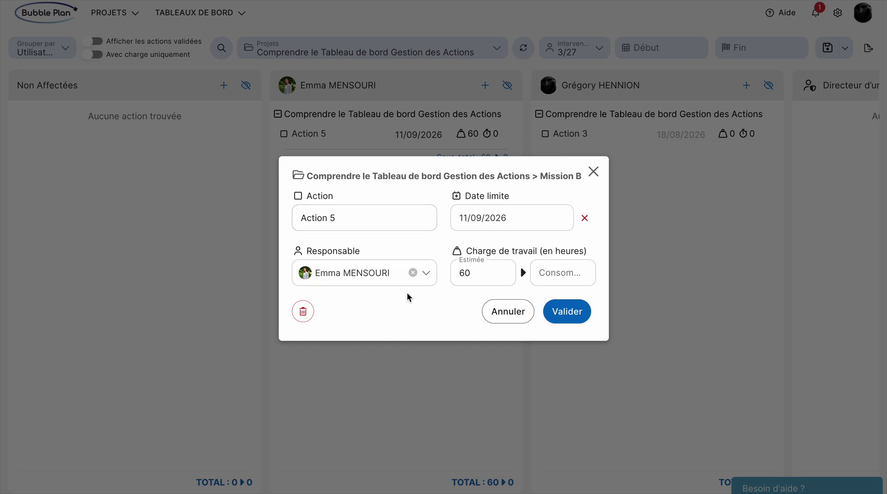
pyautogui.click(562, 177)
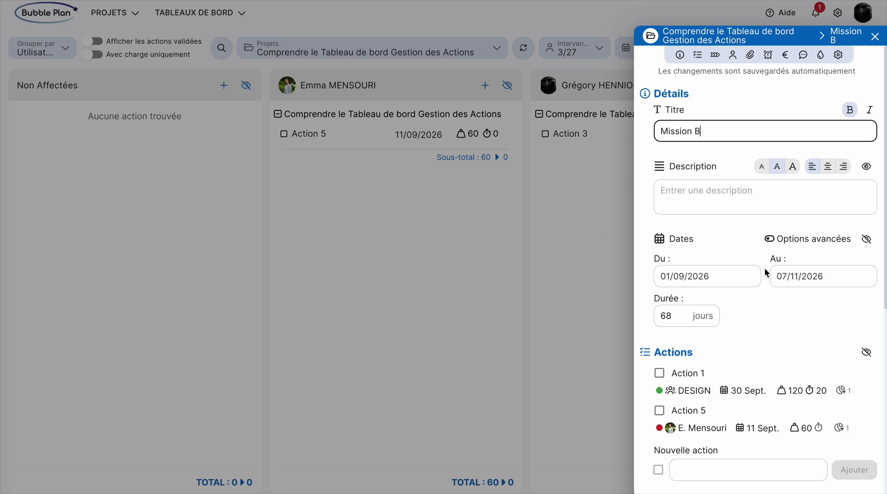
pyautogui.scroll(-1, 753, 151)
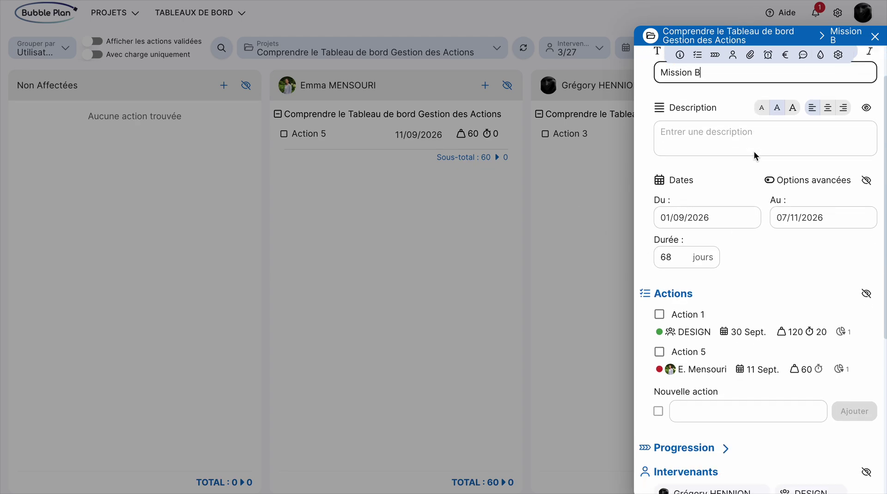
pyautogui.scroll(-5, 753, 151)
pyautogui.scroll(6, 753, 151)
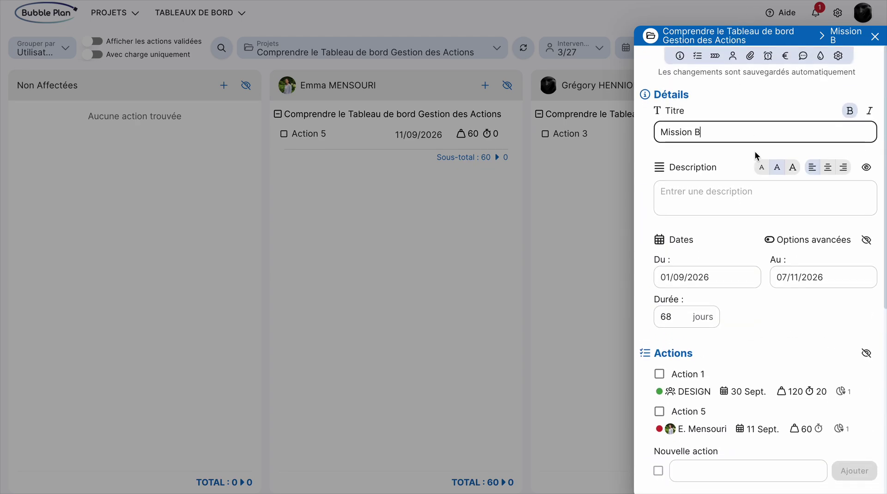
pyautogui.click(876, 37)
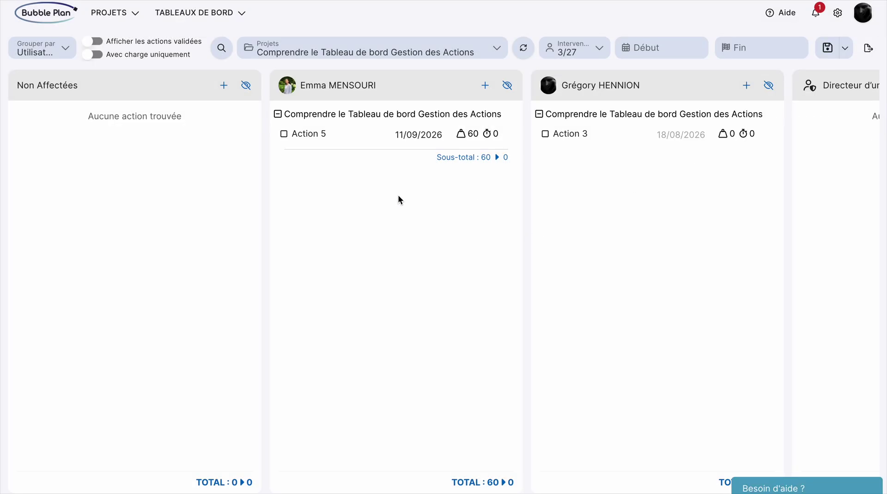